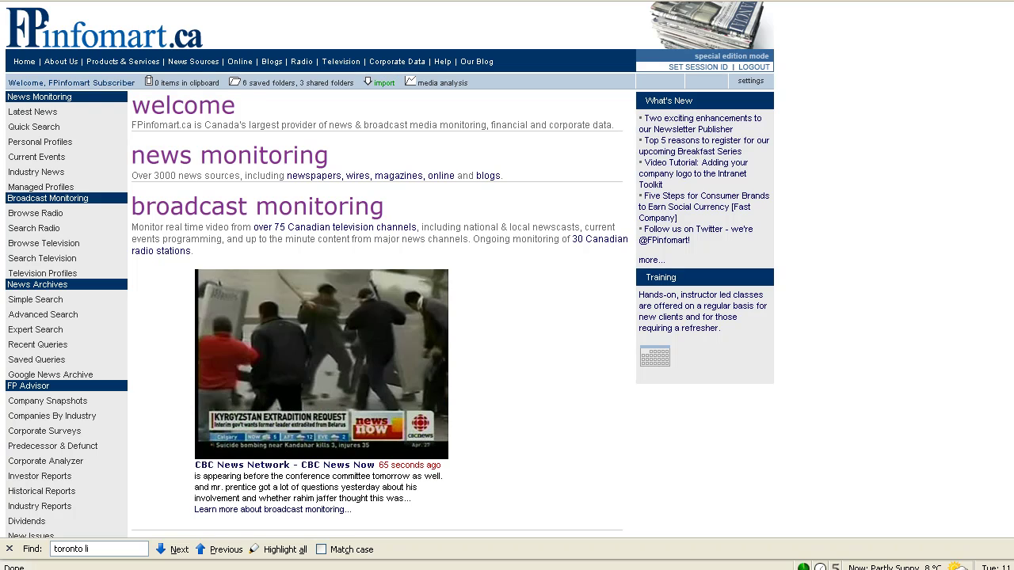
# Go to Newsletter Publisher under Intranet Toolkit and begin creating a new newsletter.
pyautogui.scroll(-8, 475, 383)
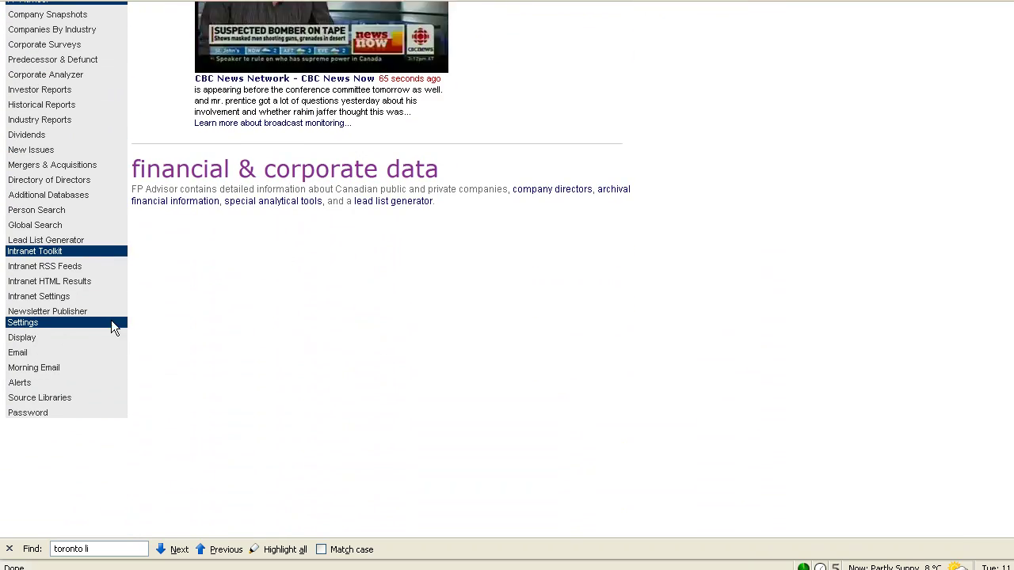
pyautogui.click(69, 315)
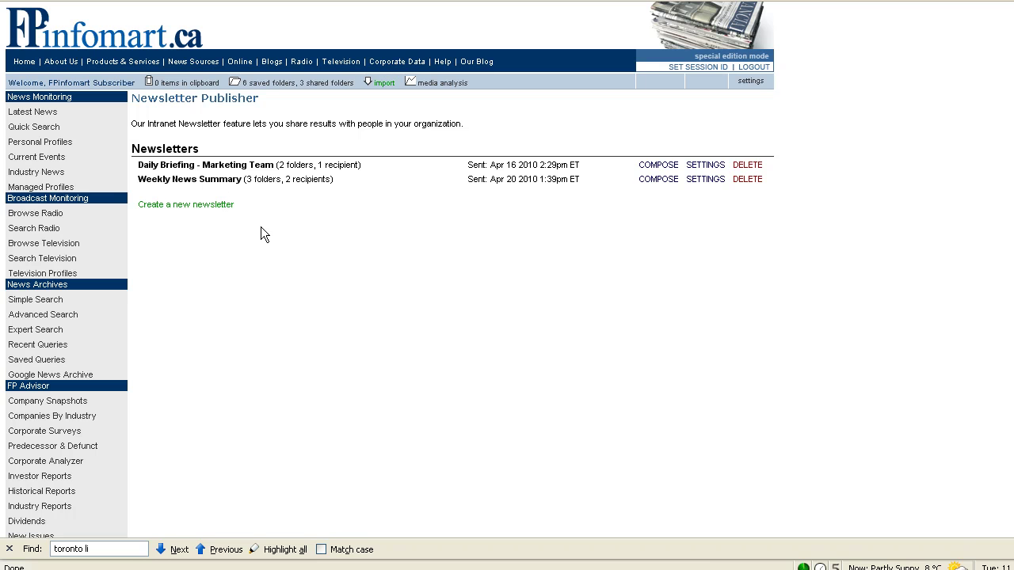
pyautogui.click(179, 205)
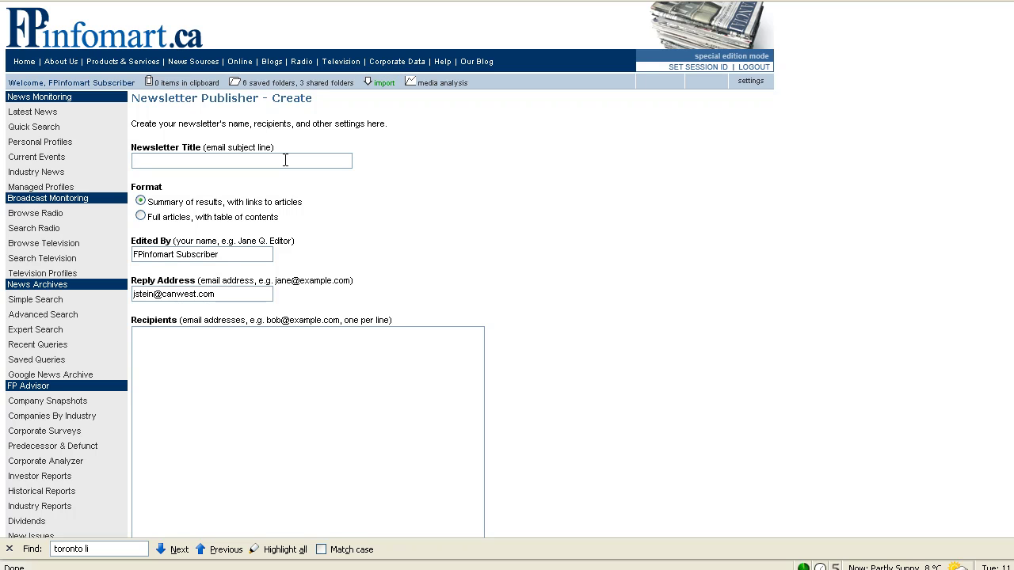
# Title the newsletter 'Weekly executive briefing' and replace the Edited By name with the editor's full name.
pyautogui.write('Weekly executive briefing')
pyautogui.moveTo(134, 254); pyautogui.dragTo(132, 254)
pyautogui.click(236, 254)
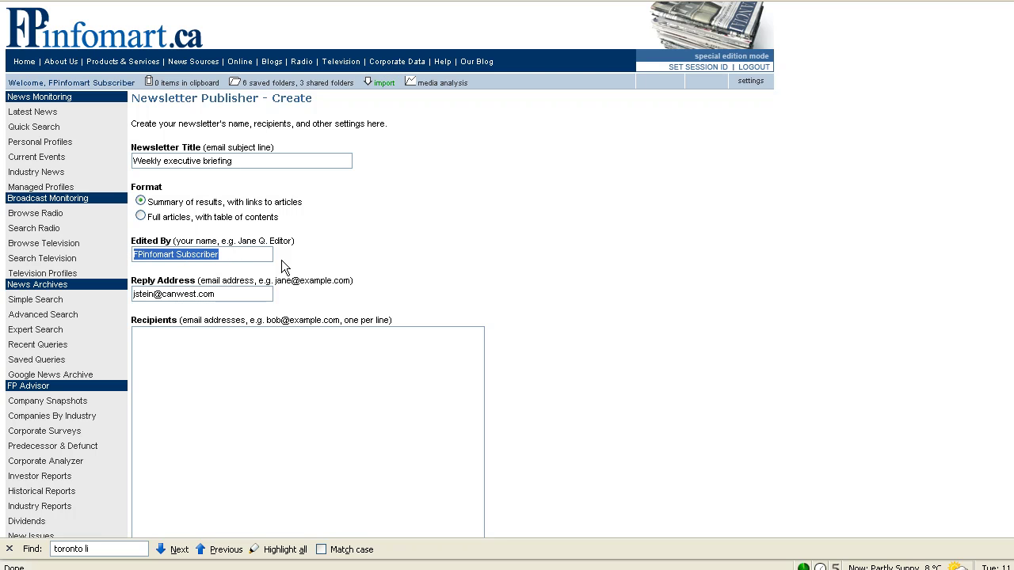
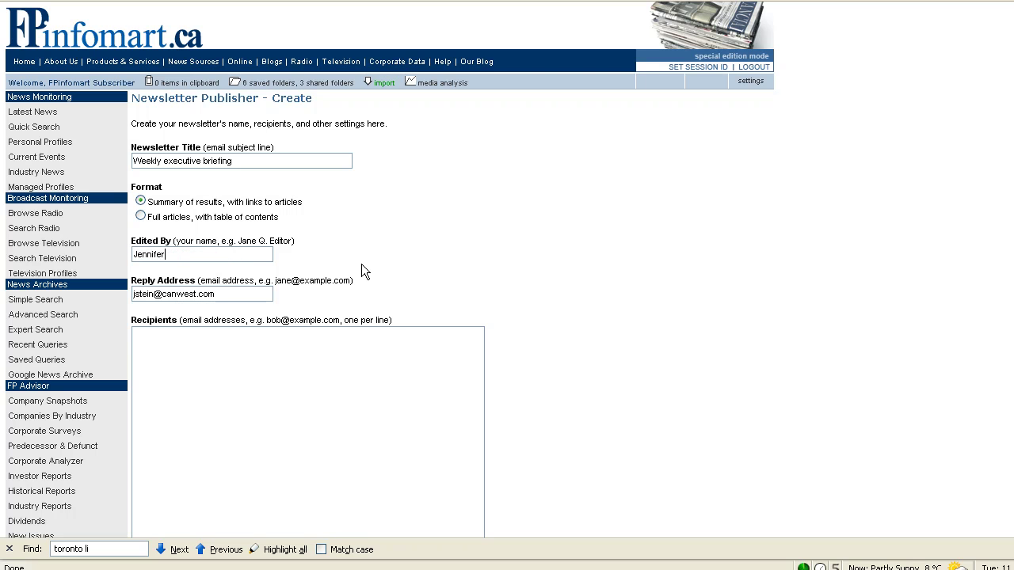
pyautogui.click(224, 342)
# Enter two recipient e-mail addresses, one per line.
pyautogui.scroll(-2, 499, 252)
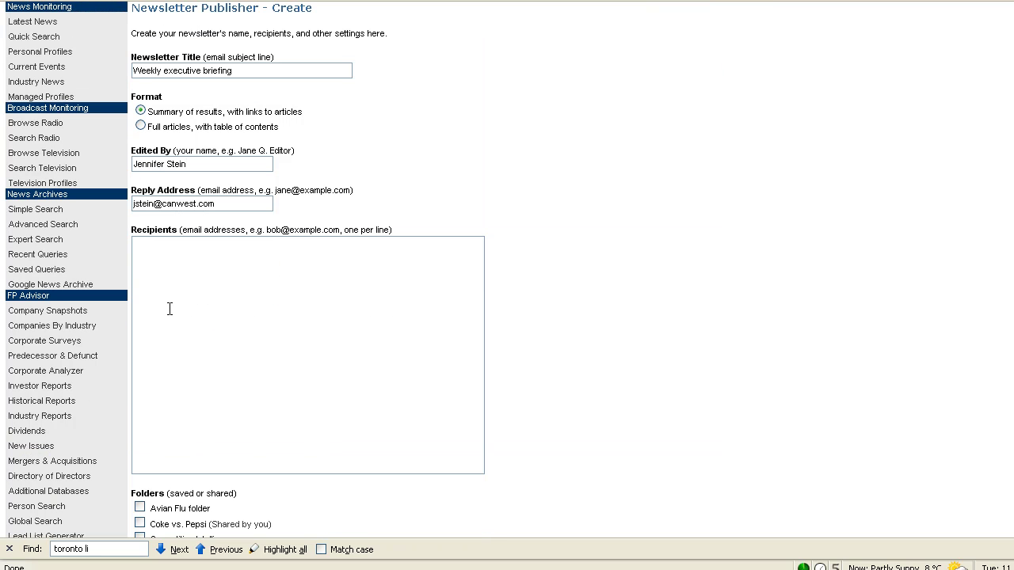
pyautogui.press('Return')
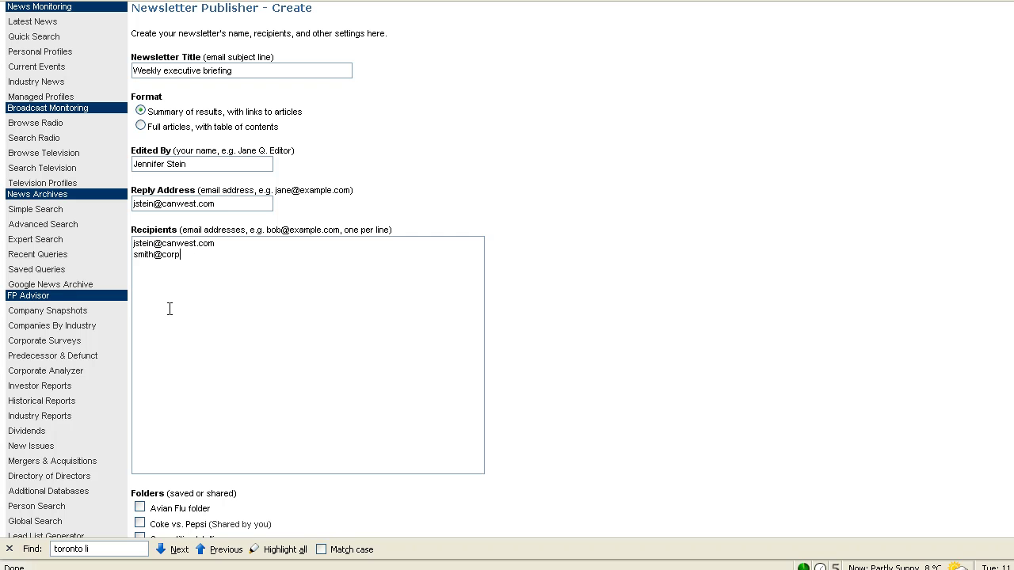
# Include the Competitive Intelligence and Corporate News folders and create the newsletter.
pyautogui.scroll(-4, 169, 309)
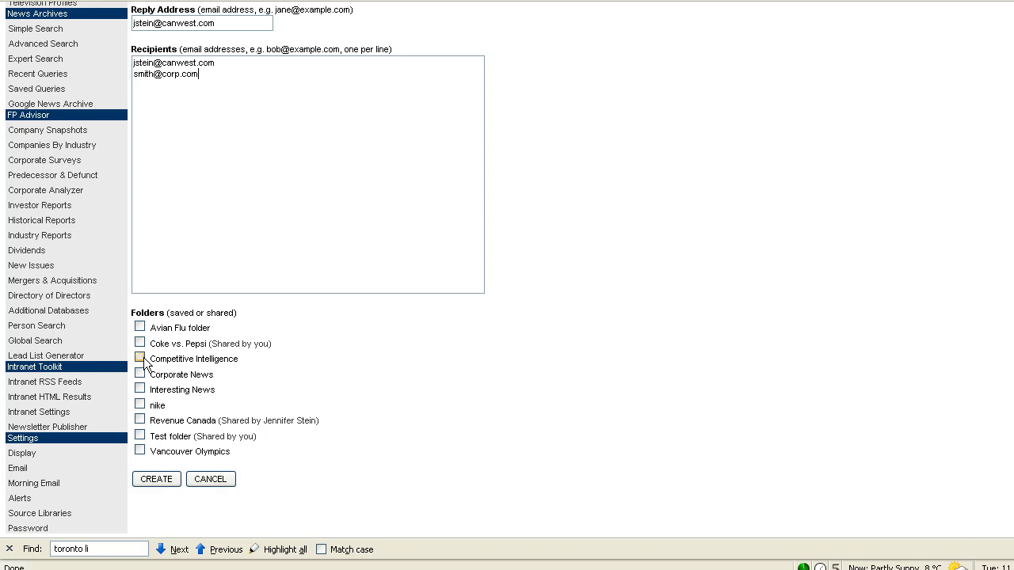
pyautogui.click(139, 357)
pyautogui.click(141, 374)
pyautogui.click(156, 479)
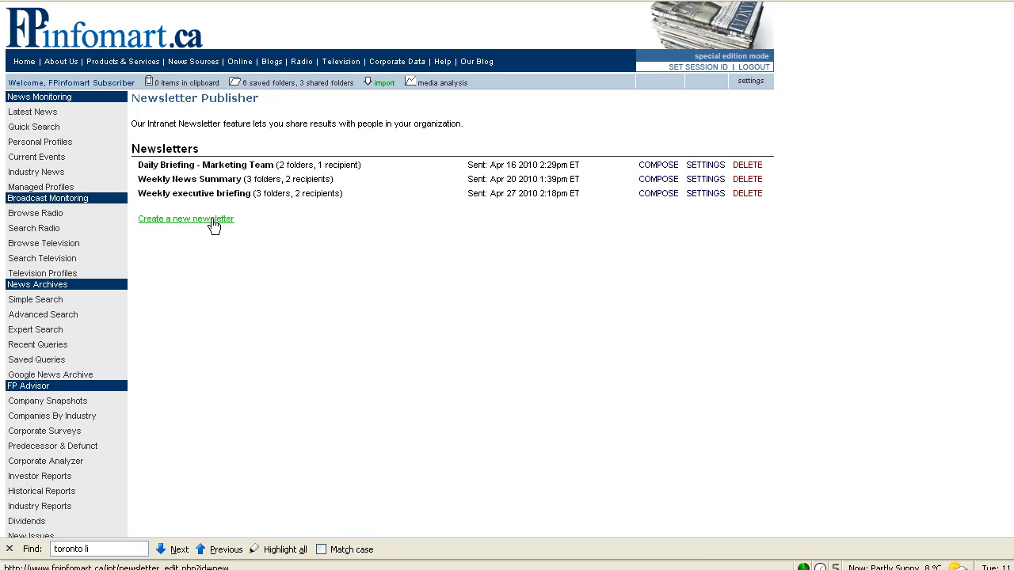
# Show the Personal Profiles news summary and go to the 'Gadgets - Our company news' results.
pyautogui.click(59, 145)
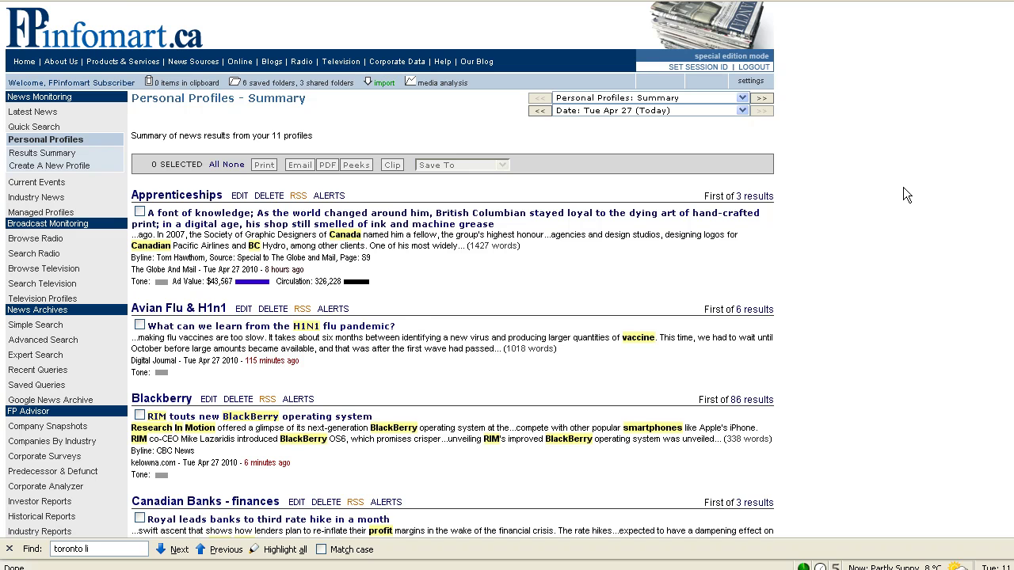
pyautogui.scroll(-8, 906, 195)
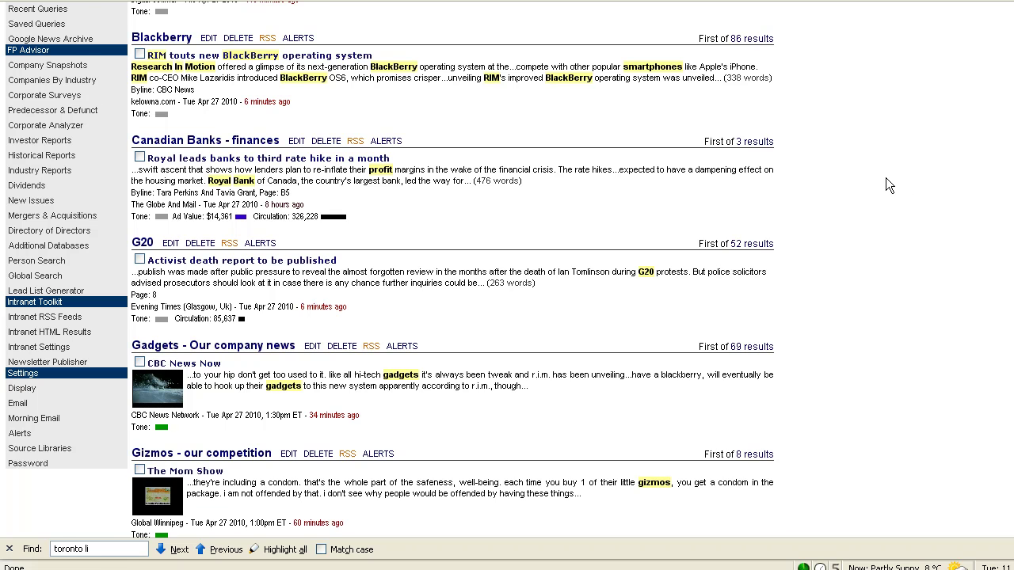
pyautogui.scroll(-2, 886, 178)
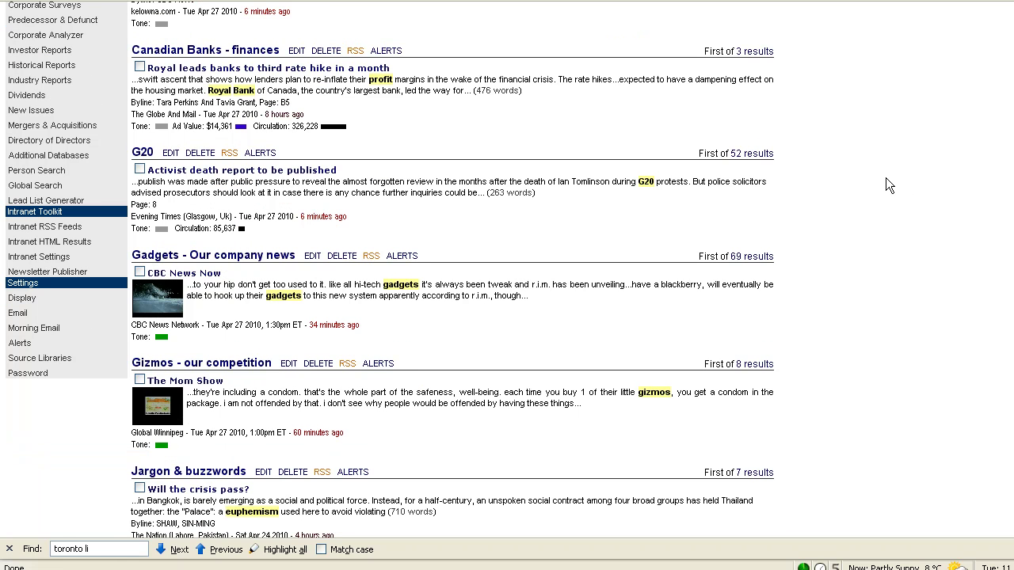
pyautogui.click(150, 259)
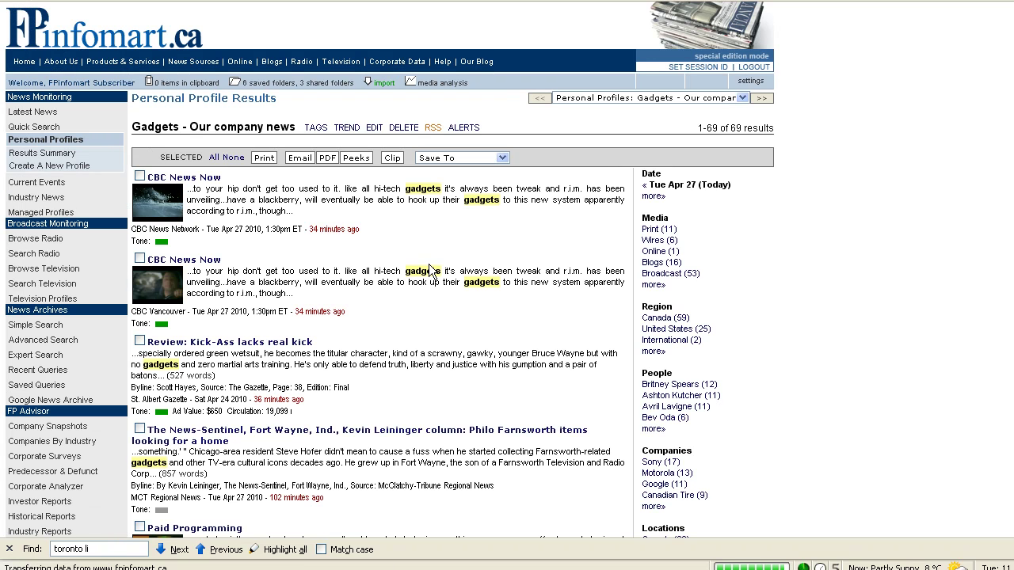
# Mark six Gadgets stories, from CBC News Now through Google purchases Labpixies.
pyautogui.click(141, 177)
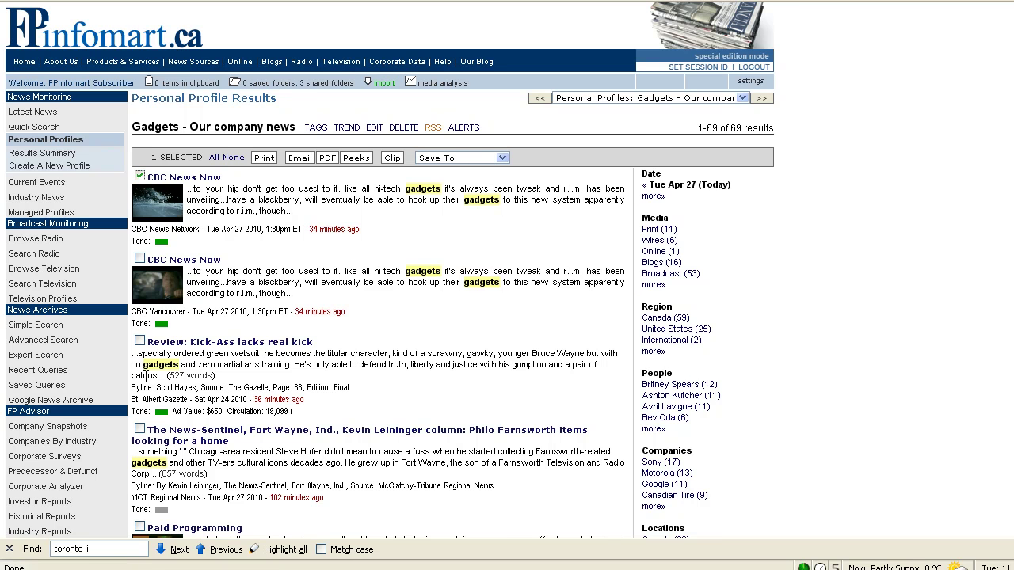
pyautogui.click(140, 342)
pyautogui.scroll(-2, 139, 341)
pyautogui.click(140, 340)
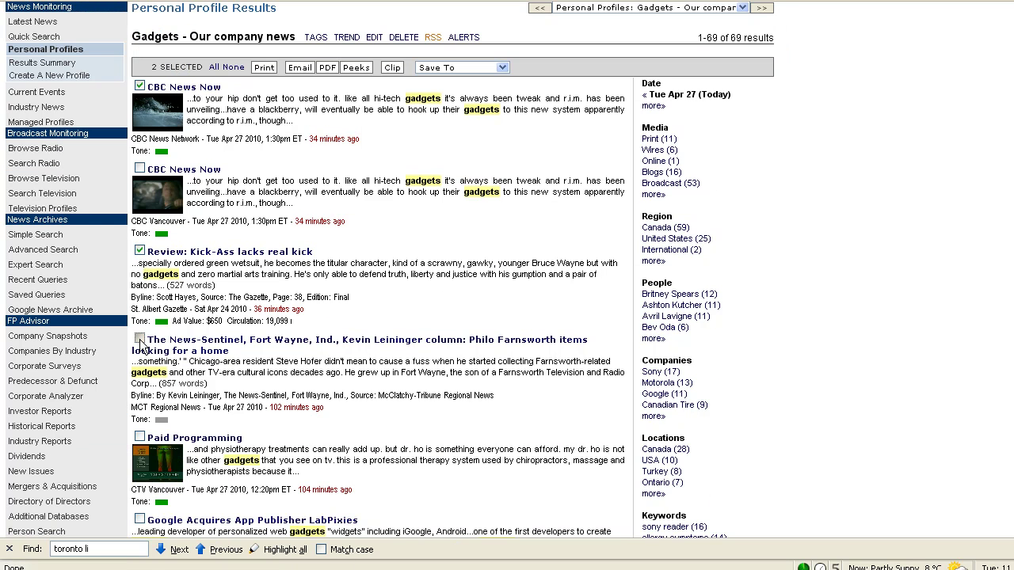
pyautogui.scroll(-2, 159, 456)
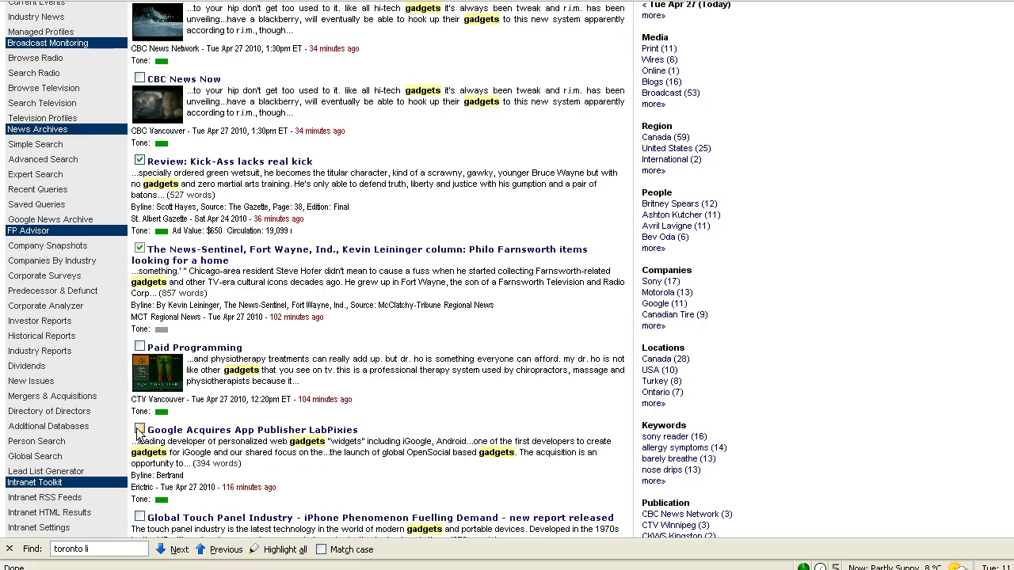
pyautogui.click(139, 428)
pyautogui.scroll(-2, 139, 429)
pyautogui.click(139, 427)
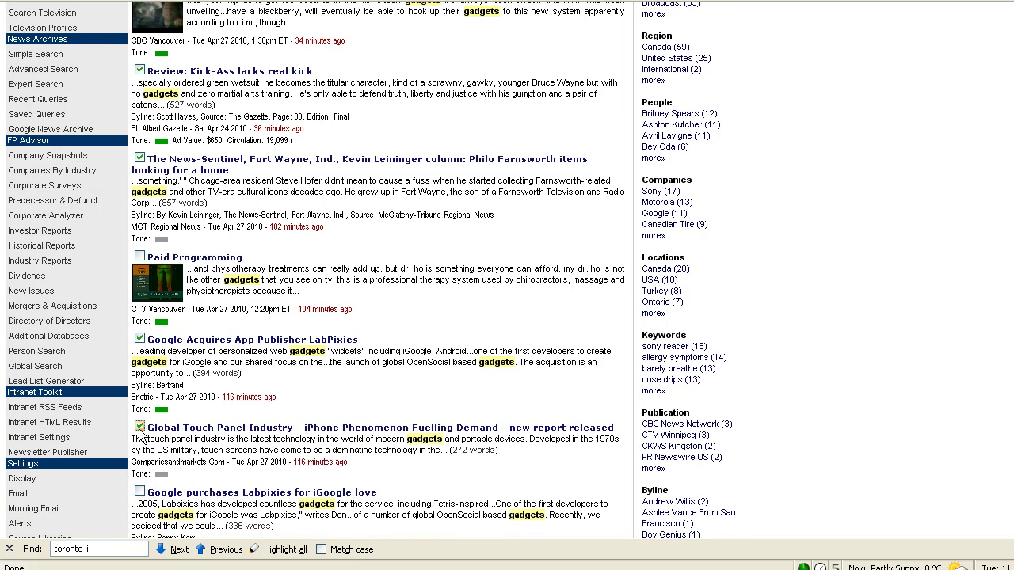
pyautogui.click(139, 492)
# Save the six marked stories to the Corporate News folder.
pyautogui.scroll(6, 361, 424)
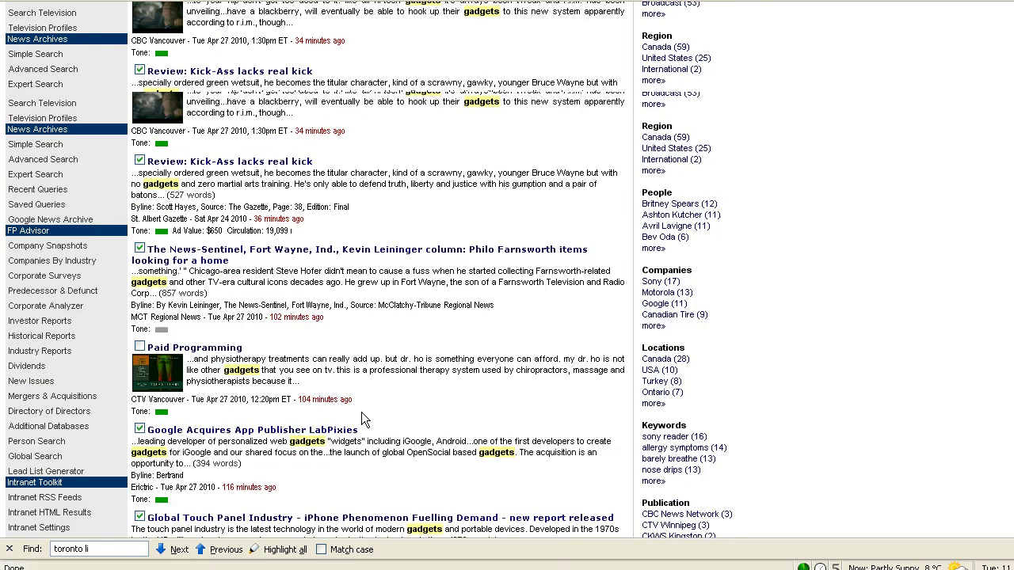
pyautogui.click(502, 159)
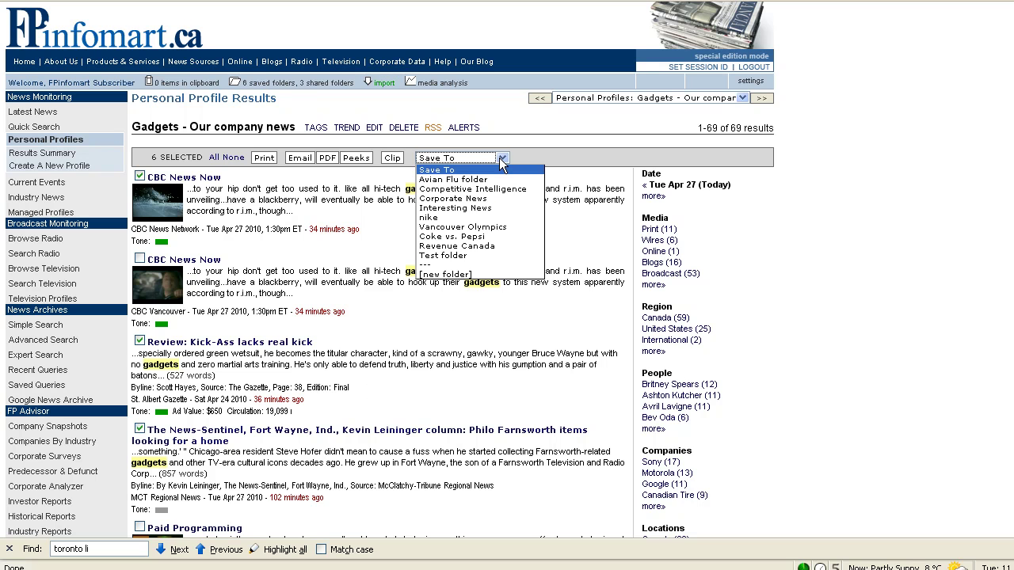
pyautogui.click(500, 199)
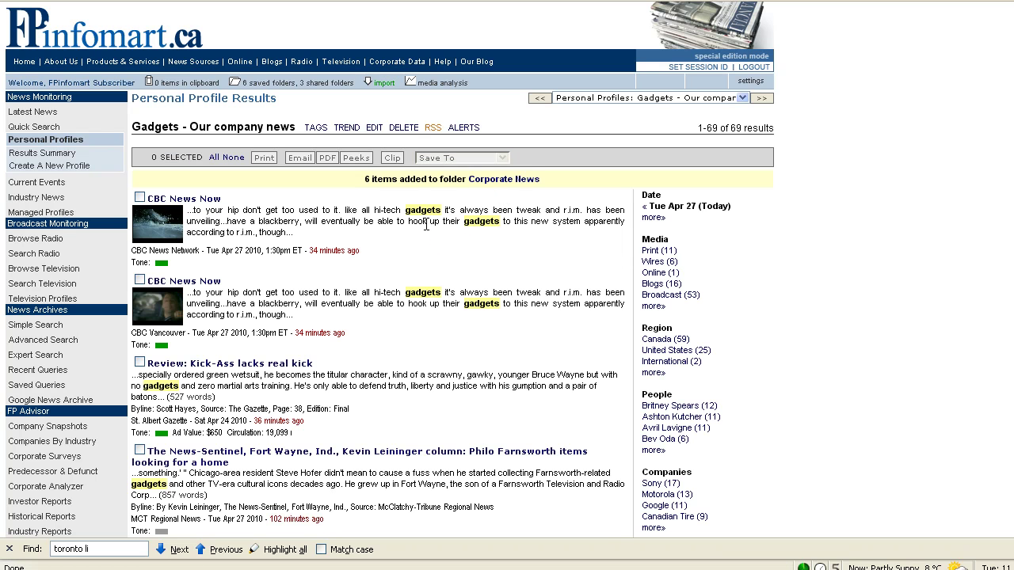
# Switch to the Gizmos - our competition profile and mark its first four stories.
pyautogui.click(693, 102)
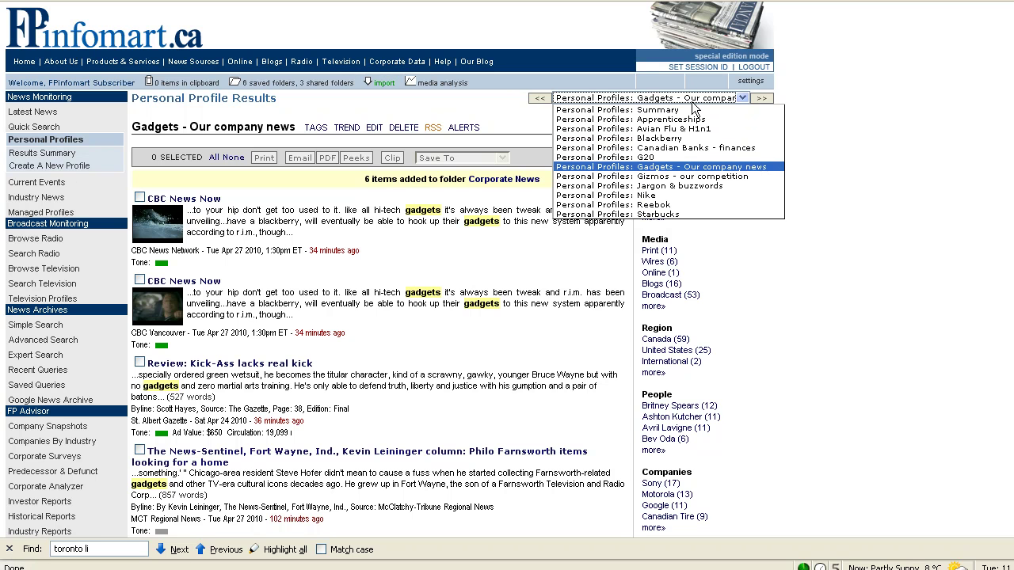
pyautogui.click(685, 177)
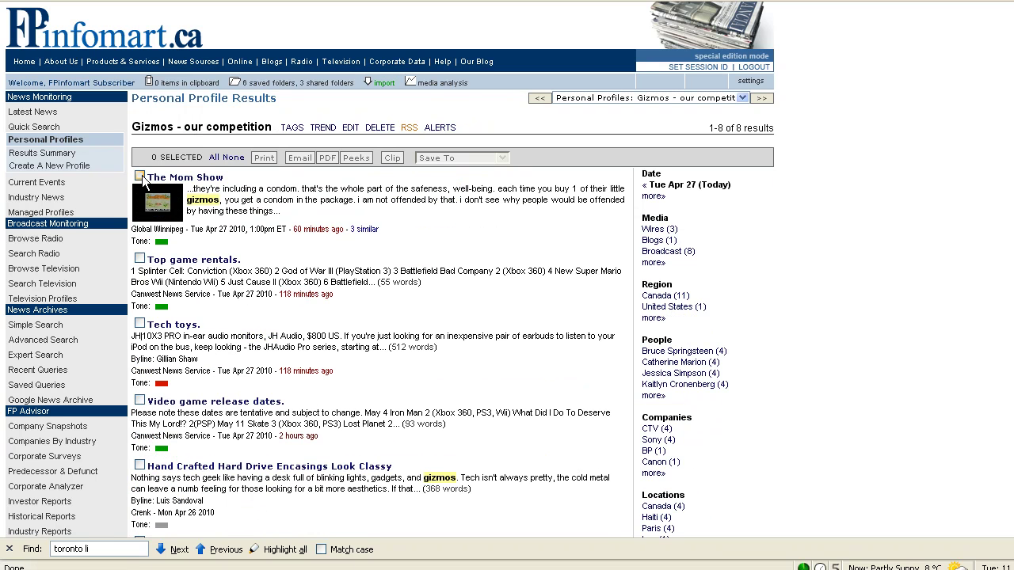
pyautogui.click(139, 176)
pyautogui.click(140, 259)
pyautogui.click(139, 324)
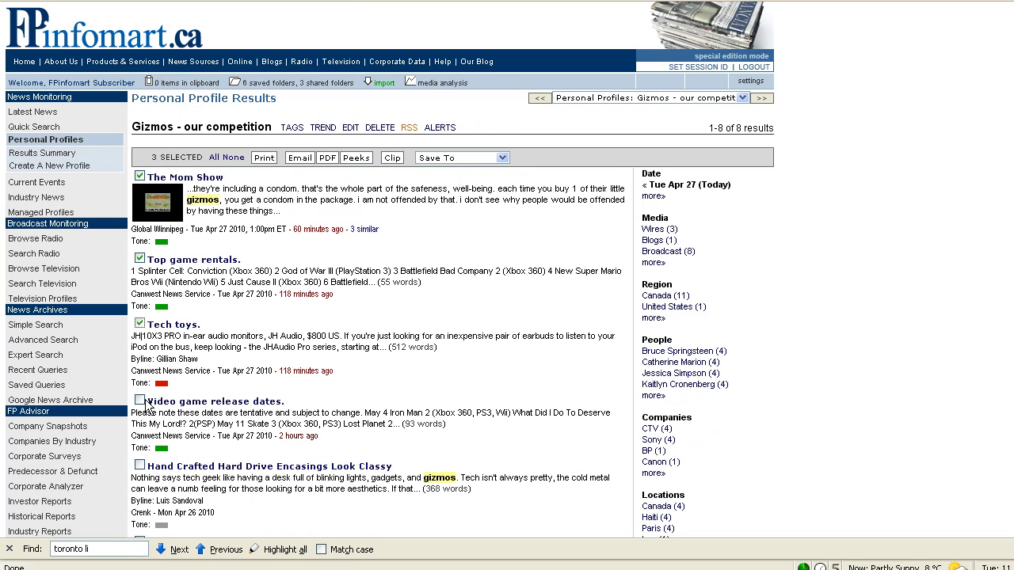
pyautogui.click(140, 401)
# Save the four Gizmos stories to the Competitive Intelligence folder.
pyautogui.click(462, 157)
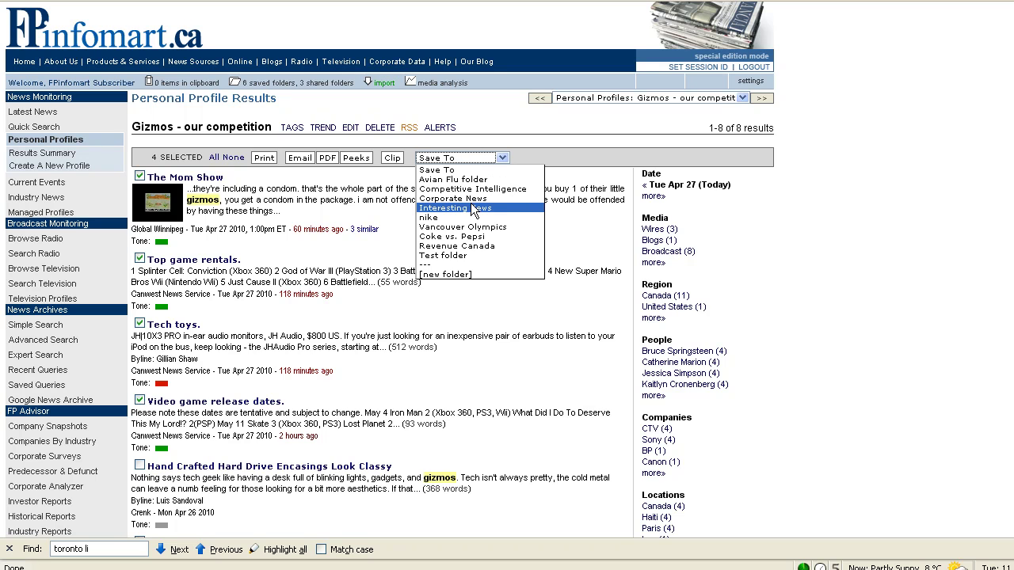
pyautogui.click(477, 189)
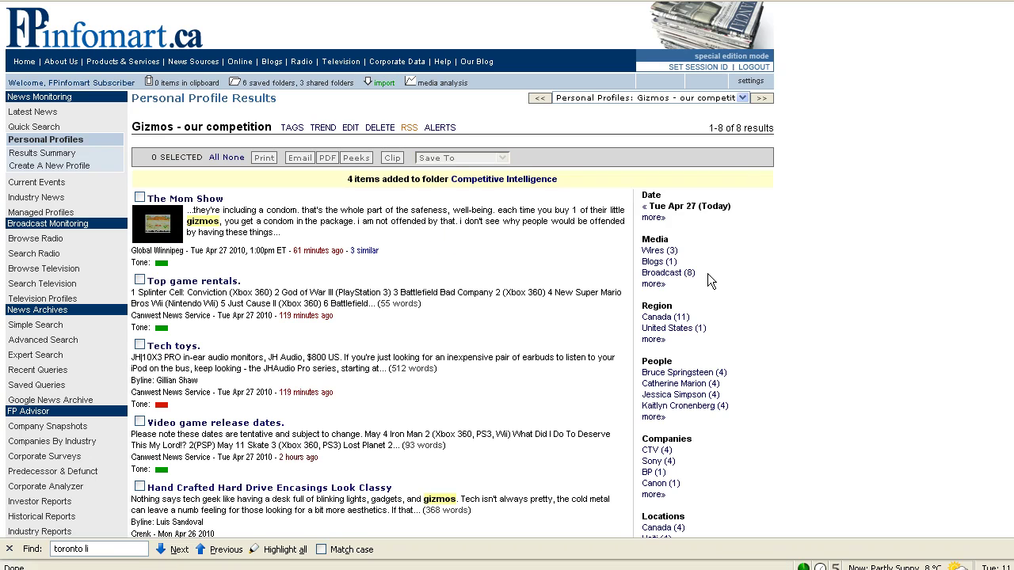
pyautogui.click(728, 98)
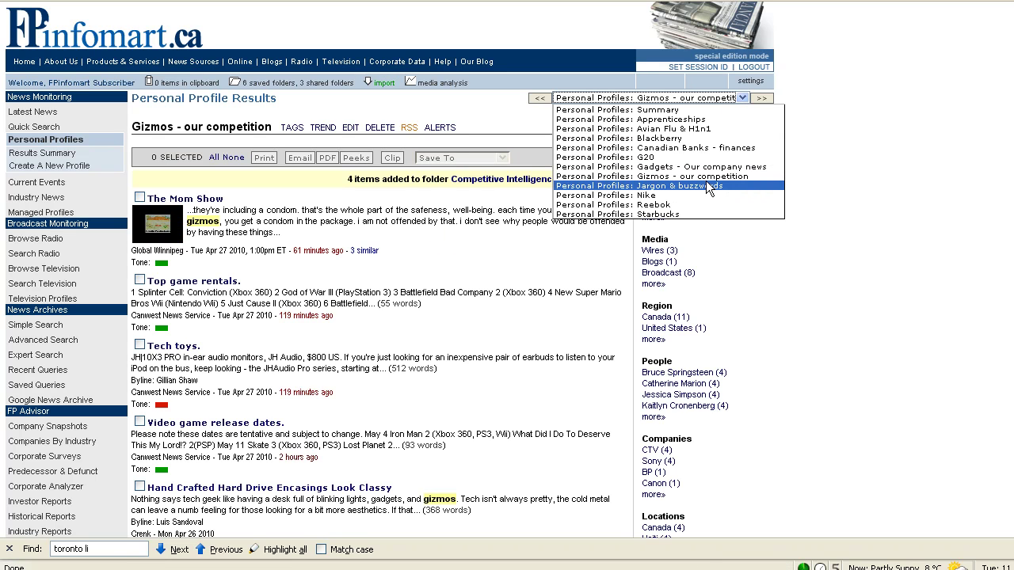
# Show Jargon & buzzwords results and save its first three stories, including Mavericks, to Interesting News.
pyautogui.click(708, 187)
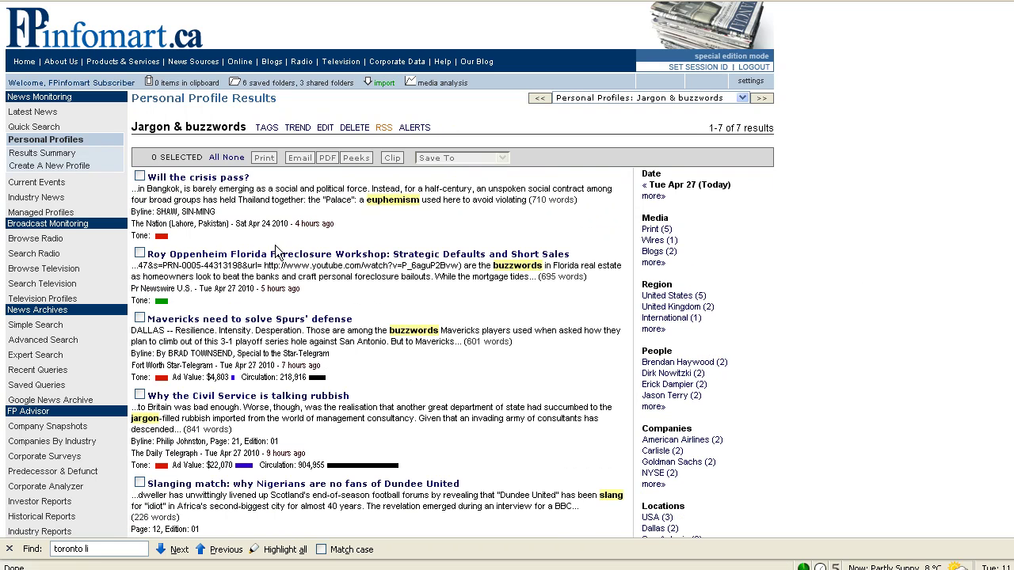
pyautogui.click(139, 176)
pyautogui.click(140, 253)
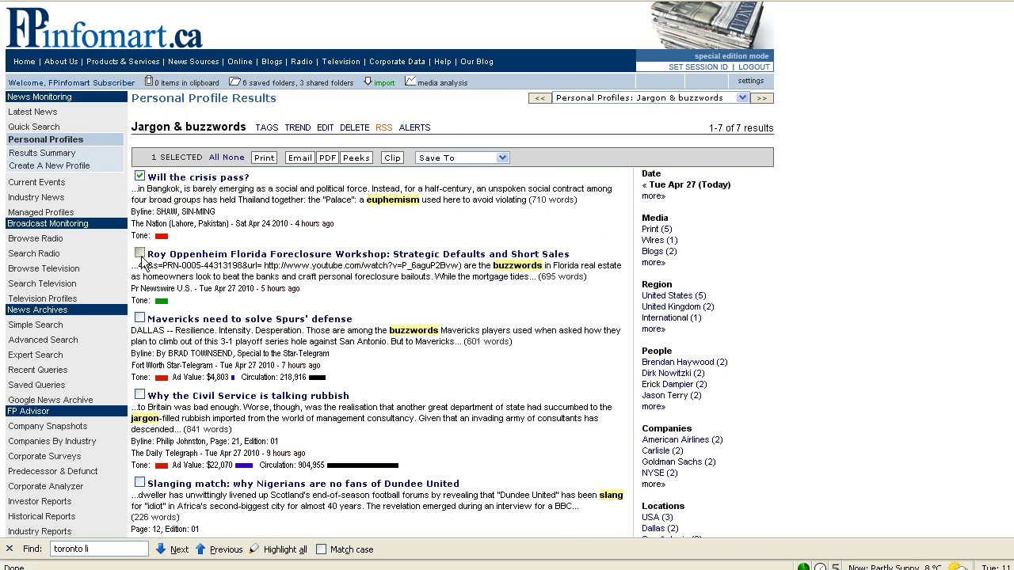
pyautogui.click(139, 318)
pyautogui.click(503, 158)
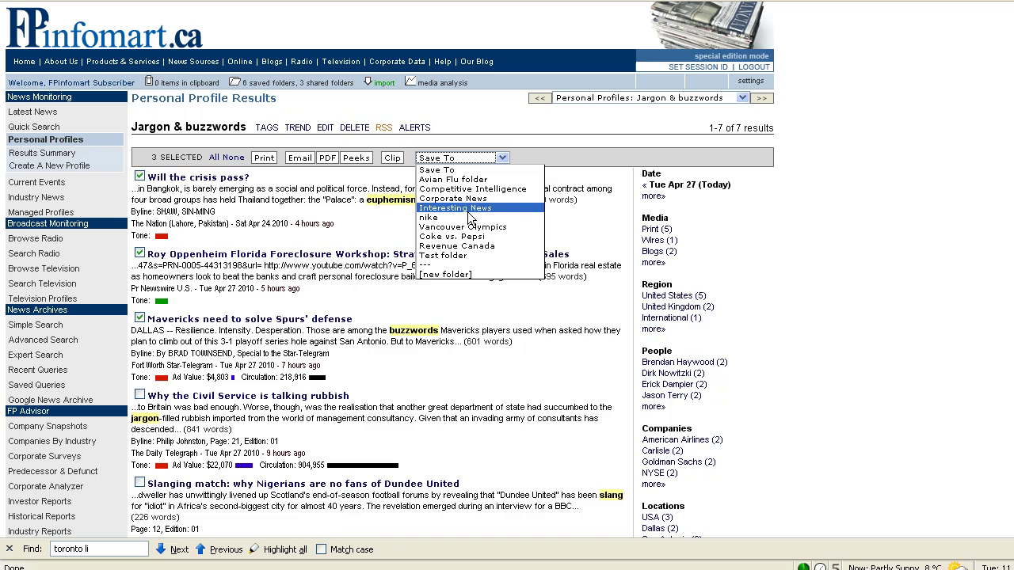
pyautogui.click(470, 209)
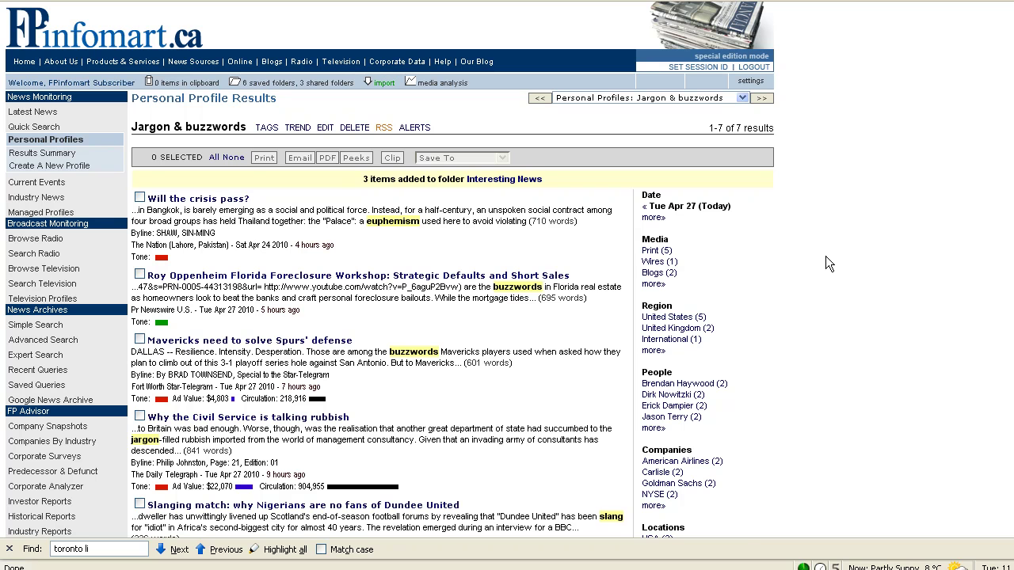
pyautogui.scroll(-8, 825, 256)
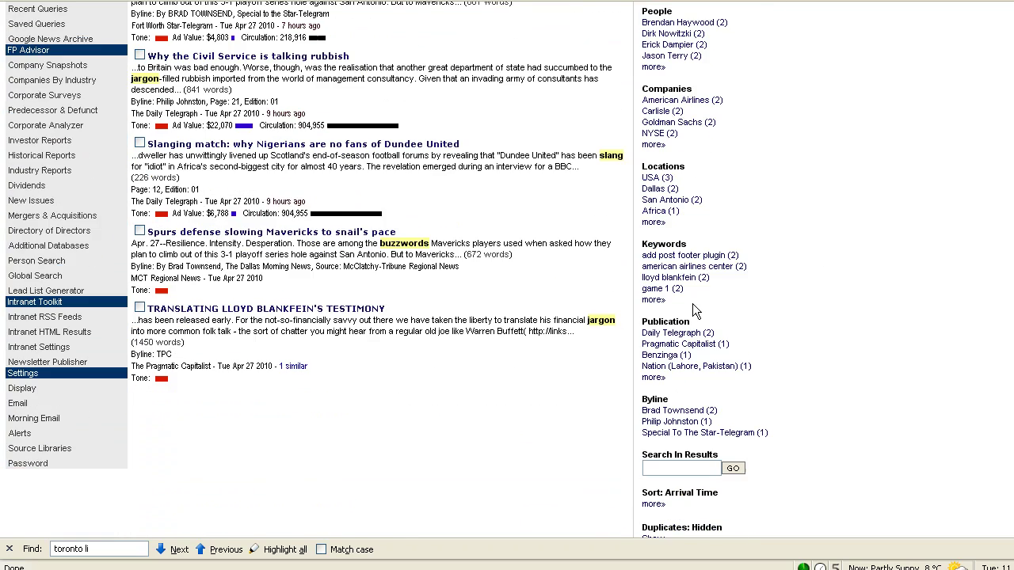
# Compose a Weekly executive briefing issue commenting that the press release reached 3 major publications.
pyautogui.click(77, 364)
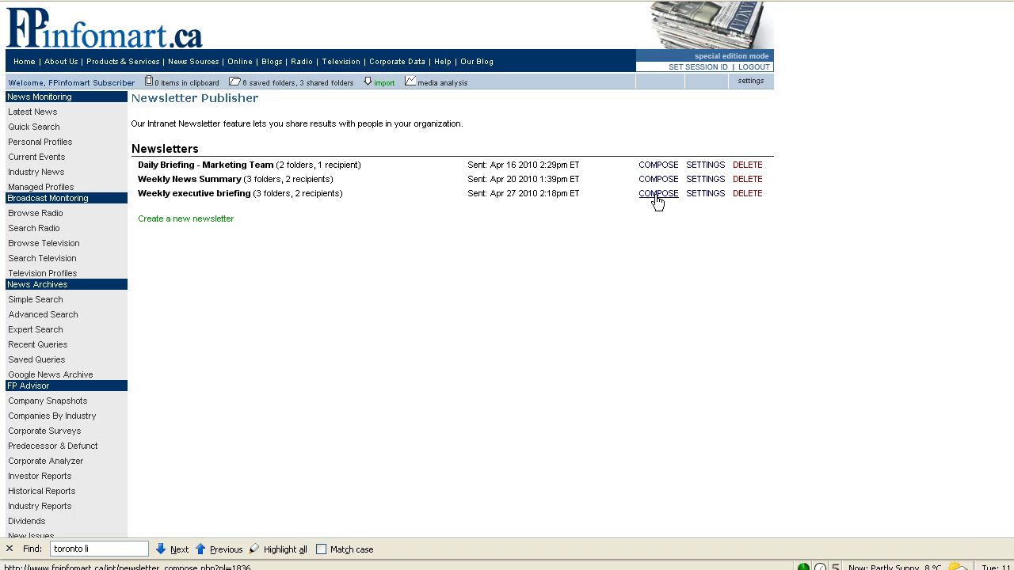
pyautogui.click(657, 194)
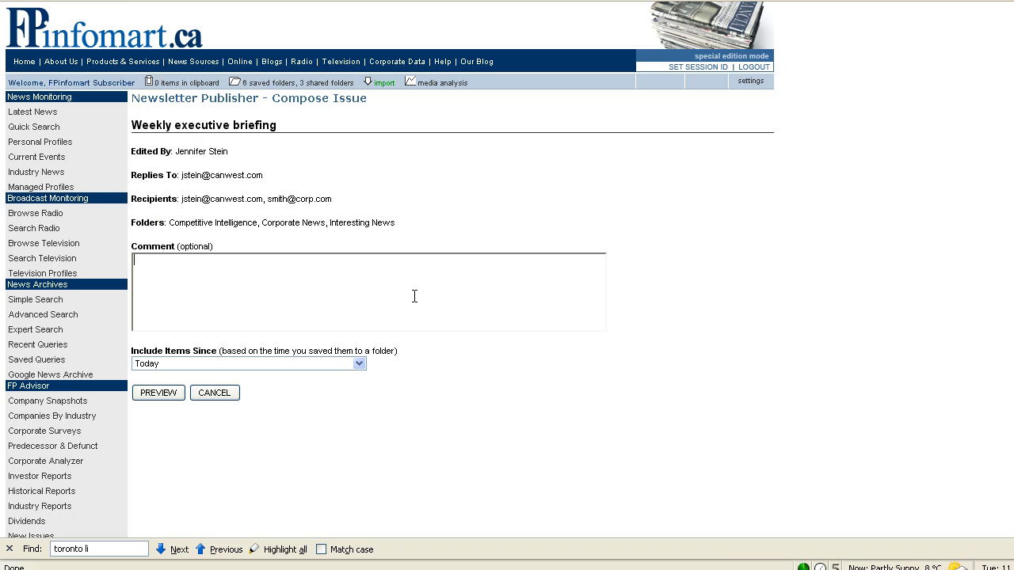
pyautogui.write("This is the weekly news.  I'm pleased to see that our press")
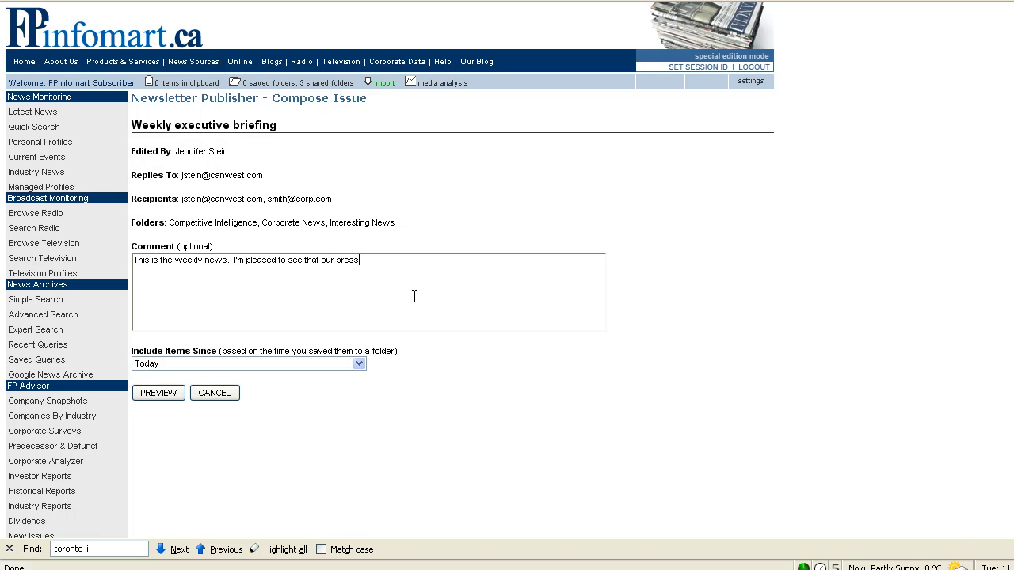
pyautogui.write(' release made it into 3 major publications this week.')
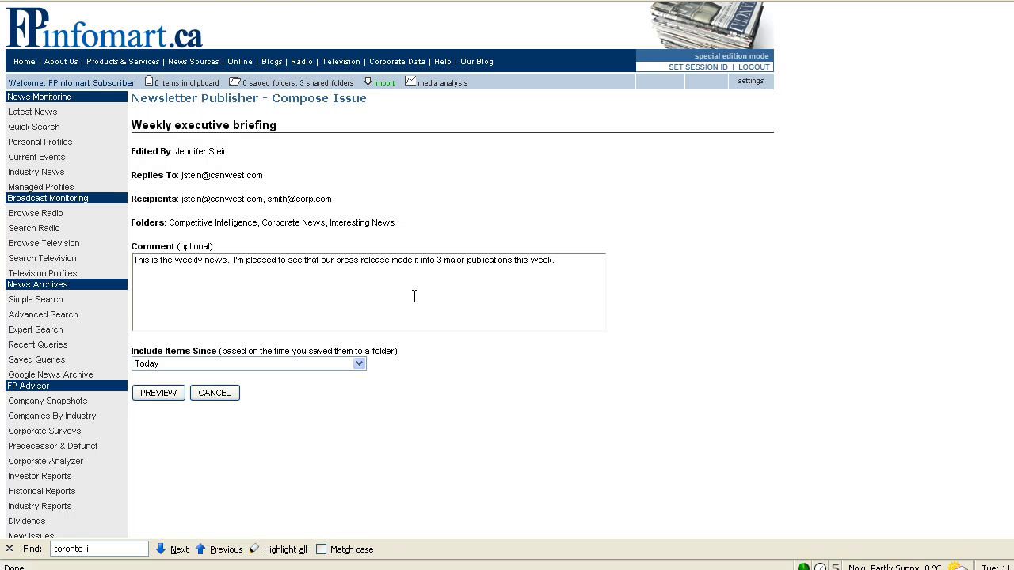
pyautogui.scroll(-2, 610, 292)
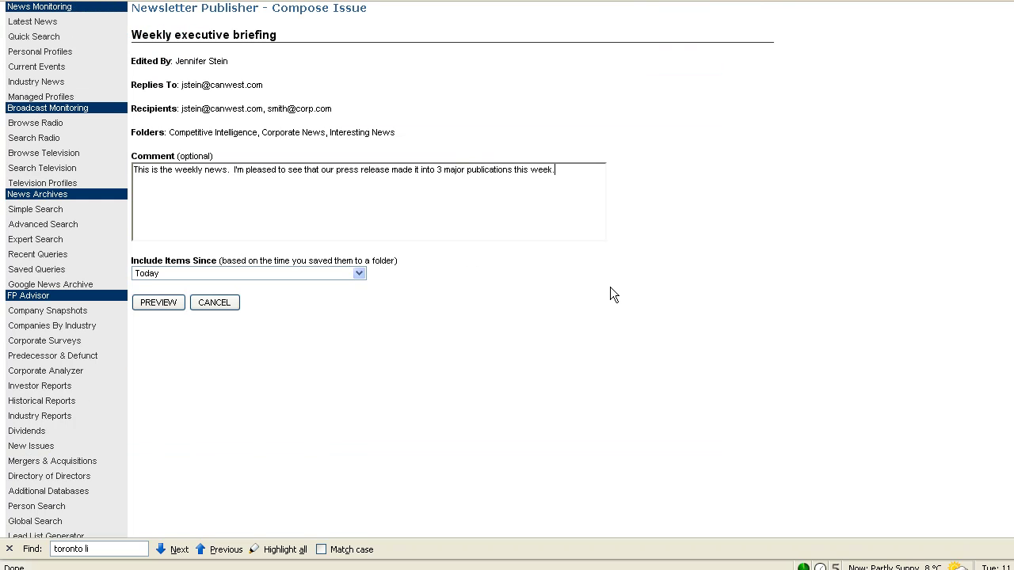
# Keep Include Items Since set to Today and preview the issue.
pyautogui.click(354, 273)
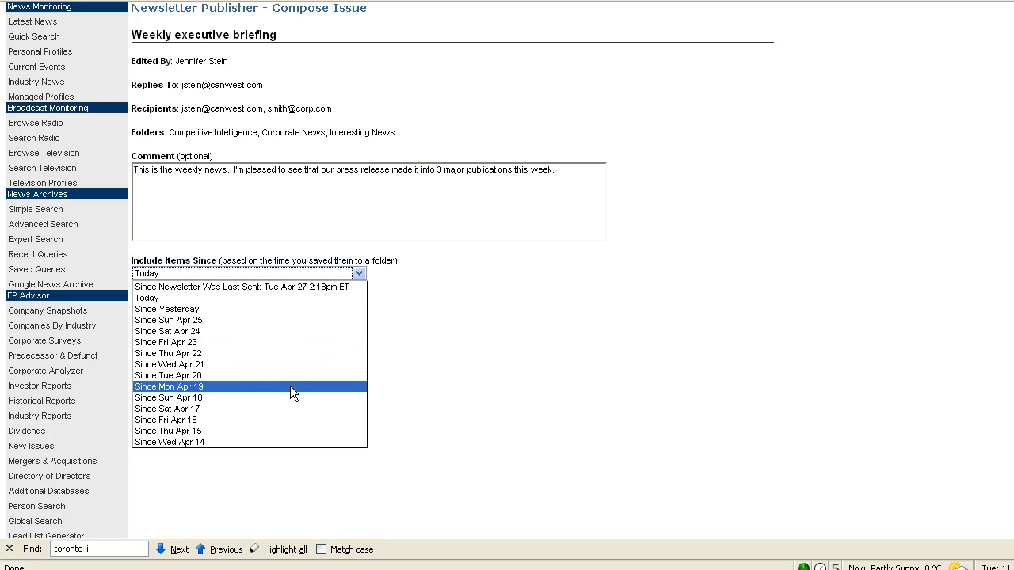
pyautogui.click(248, 301)
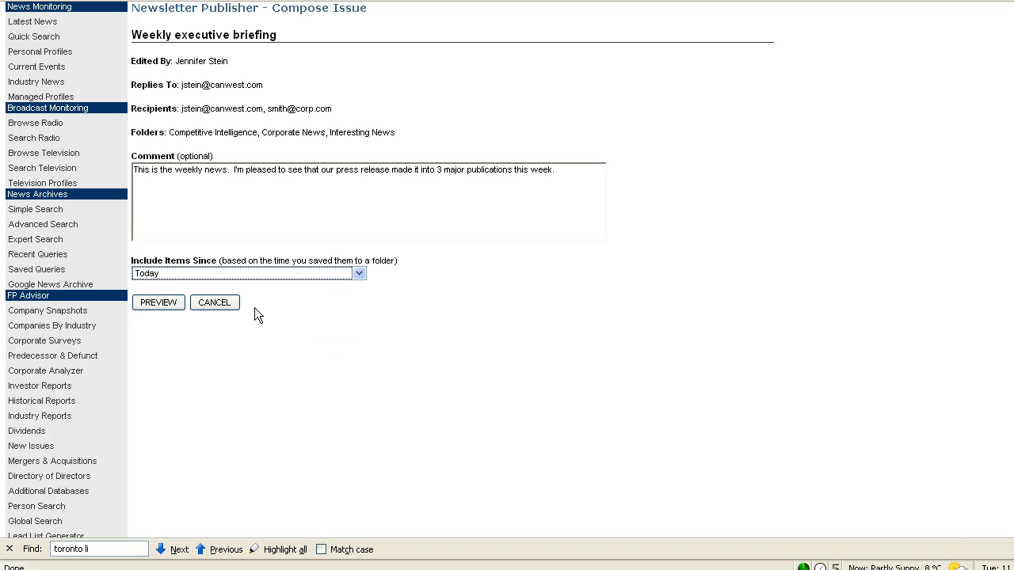
pyautogui.click(157, 302)
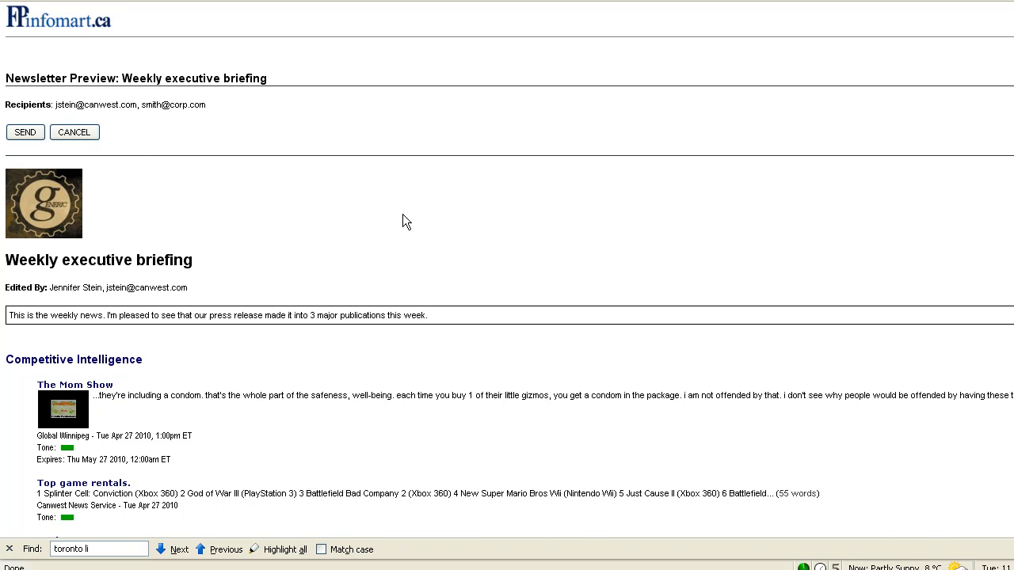
# In the preview, move The Mom Show below Top game rentals and reorder the Corporate News stories.
pyautogui.scroll(-4, 356, 238)
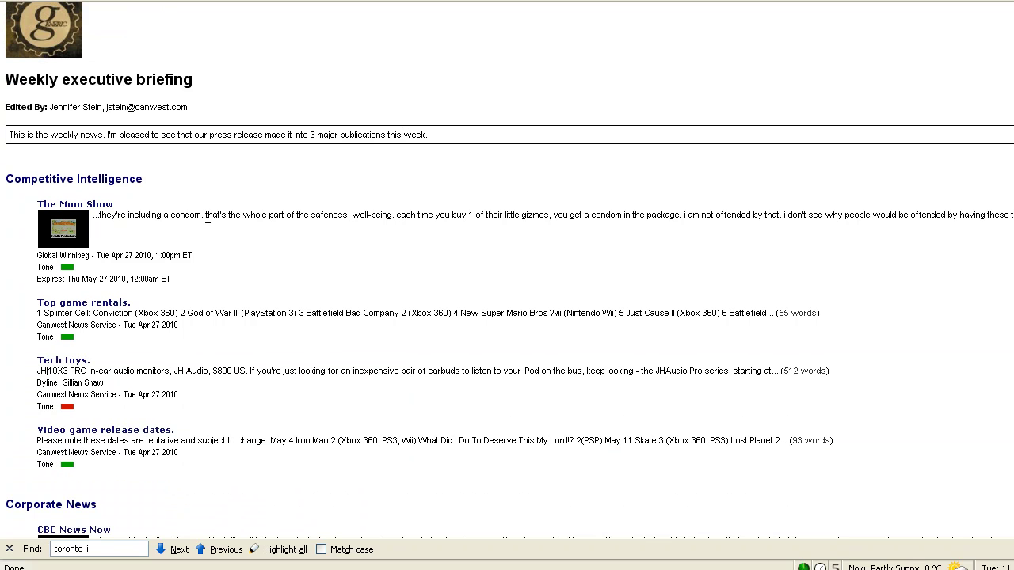
pyautogui.moveTo(208, 218); pyautogui.dragTo(198, 327)
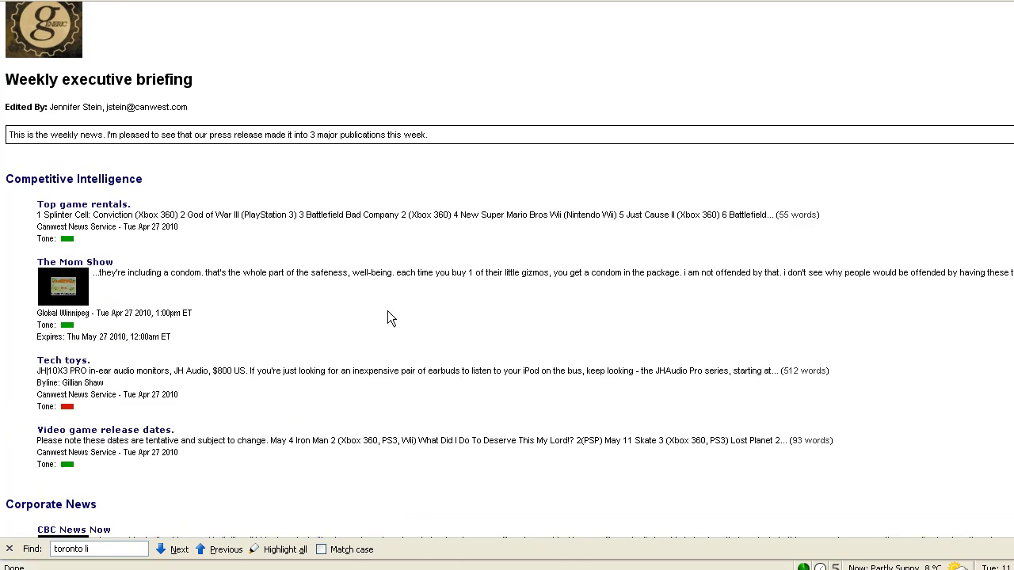
pyautogui.scroll(-8, 395, 298)
pyautogui.moveTo(169, 273); pyautogui.dragTo(169, 392)
pyautogui.scroll(-4, 175, 365)
pyautogui.moveTo(187, 325); pyautogui.dragTo(194, 226)
pyautogui.scroll(8, 290, 268)
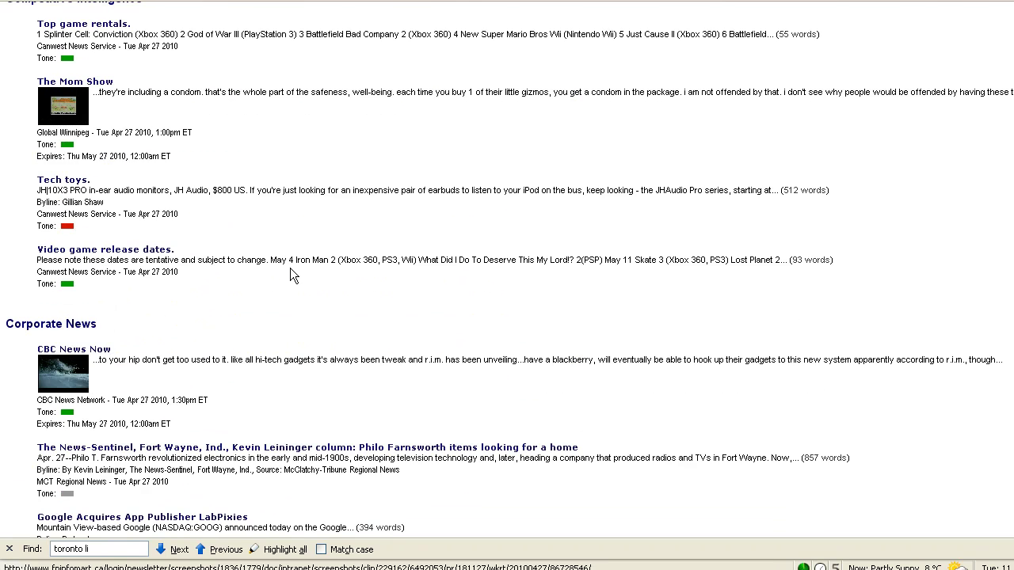
pyautogui.scroll(8, 290, 267)
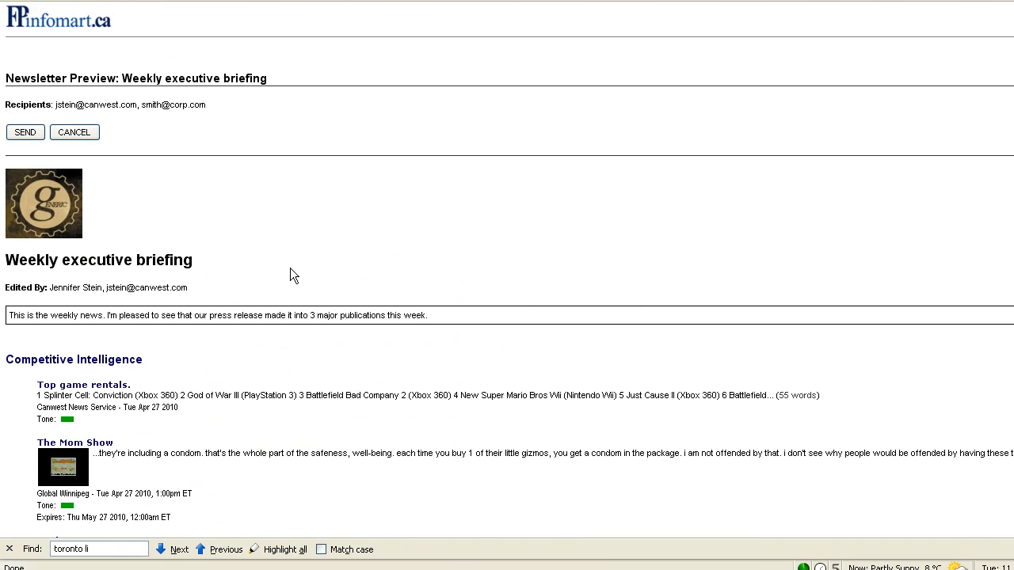
# Send the Weekly executive briefing issue from its preview page to both recipients.
pyautogui.click(23, 134)
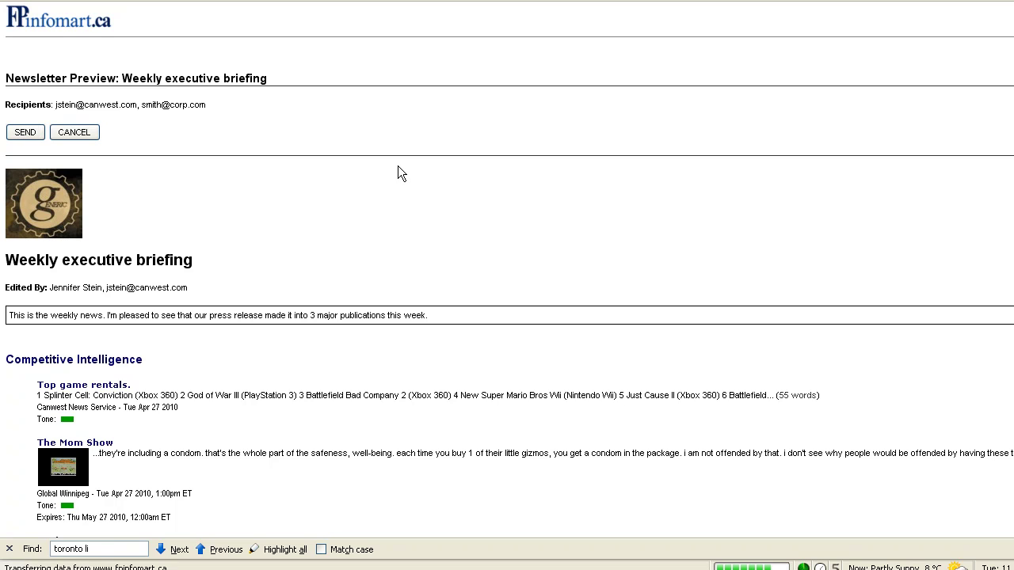